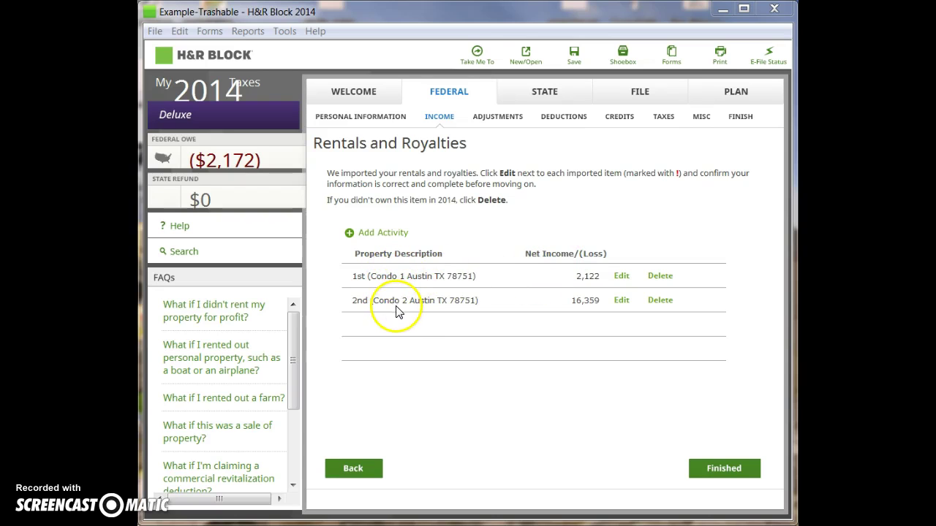
# Jump to Condo 1's Rental Income page and select its 11,111 total monthly rent.
pyautogui.click(479, 58)
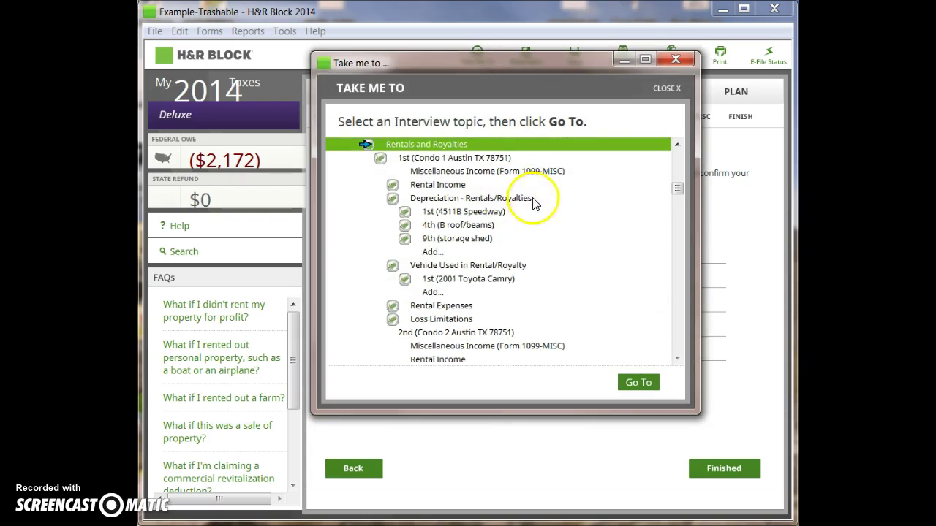
pyautogui.click(433, 185)
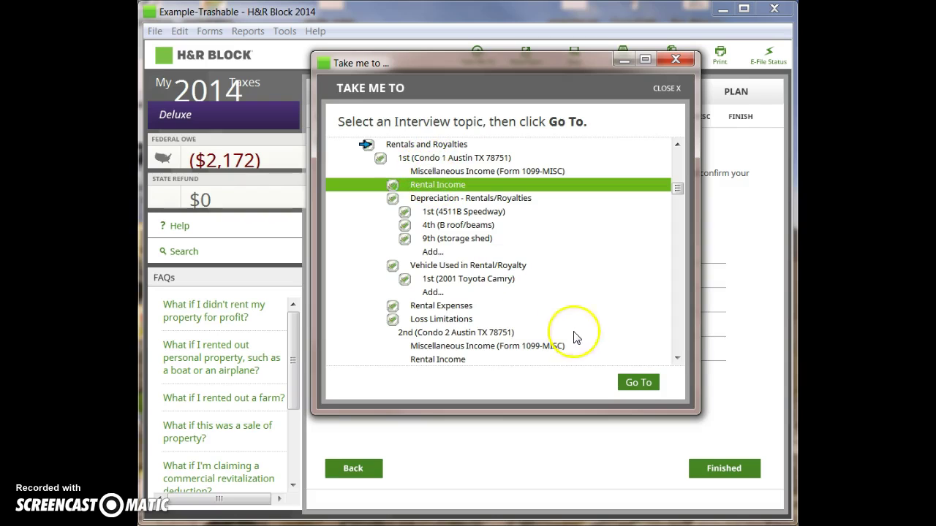
pyautogui.click(633, 380)
pyautogui.click(576, 299)
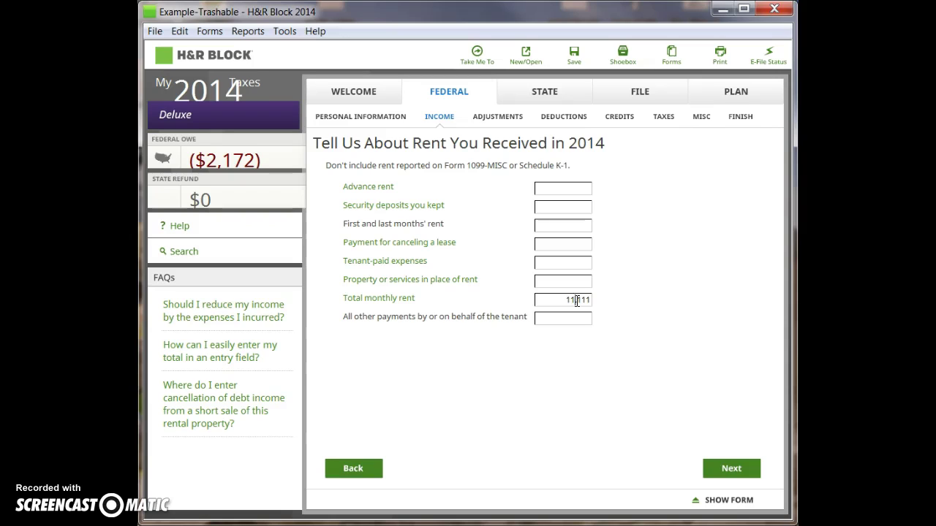
pyautogui.click(570, 317)
pyautogui.click(565, 301)
pyautogui.rightClick(566, 300)
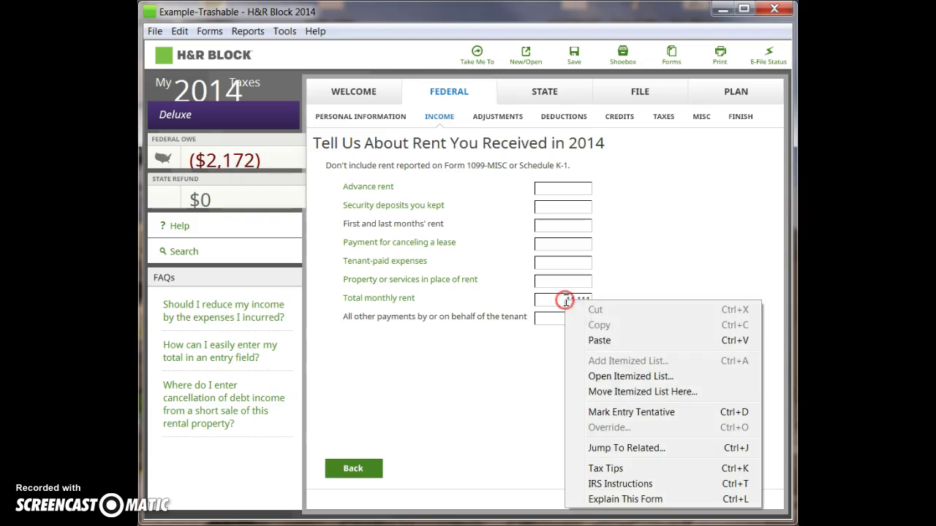
pyautogui.click(611, 379)
pyautogui.moveTo(484, 235); pyautogui.dragTo(492, 269)
pyautogui.click(392, 260)
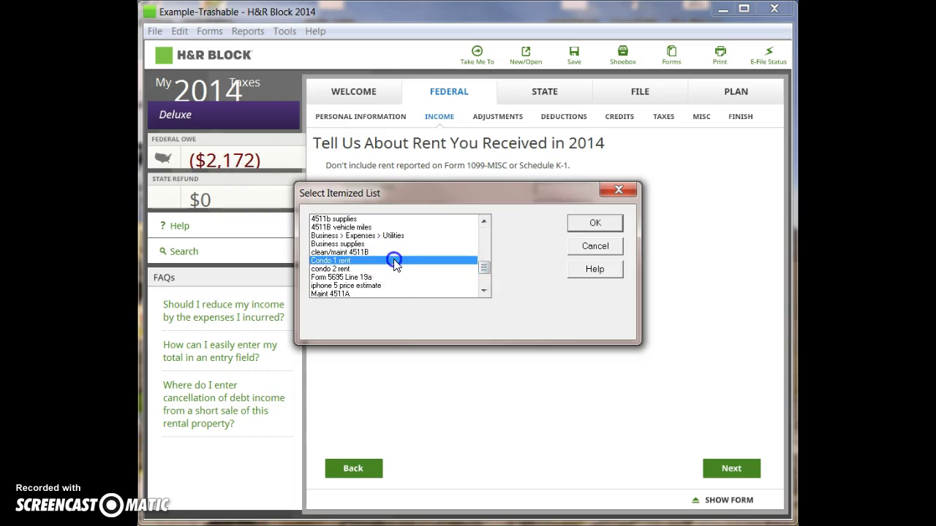
pyautogui.click(591, 223)
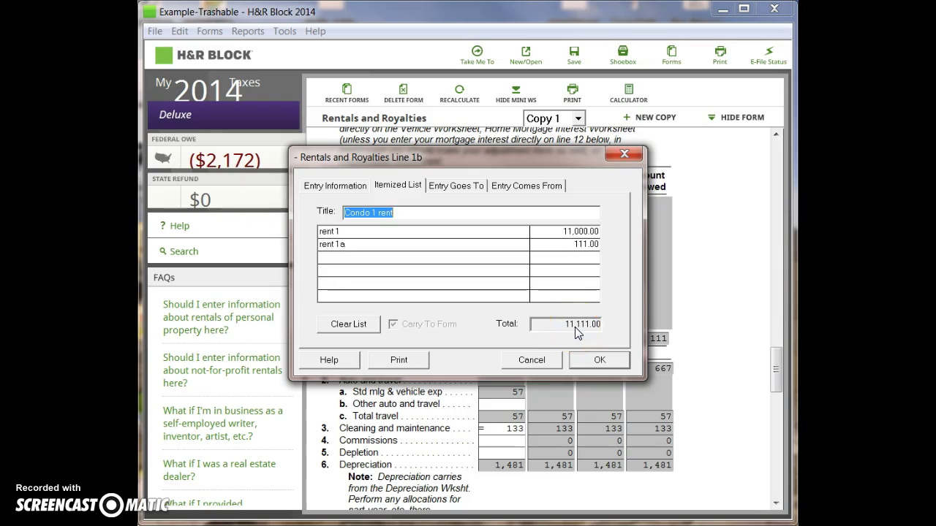
pyautogui.click(597, 361)
pyautogui.click(596, 361)
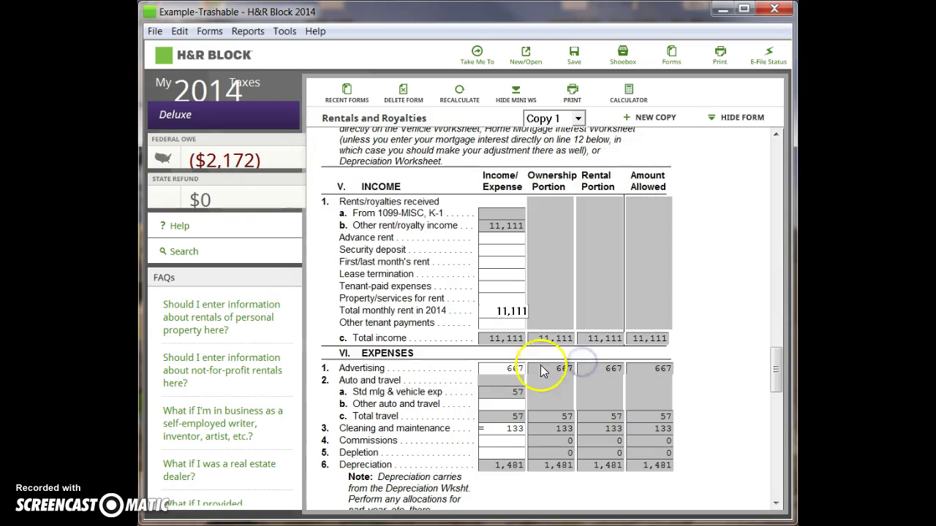
pyautogui.click(736, 116)
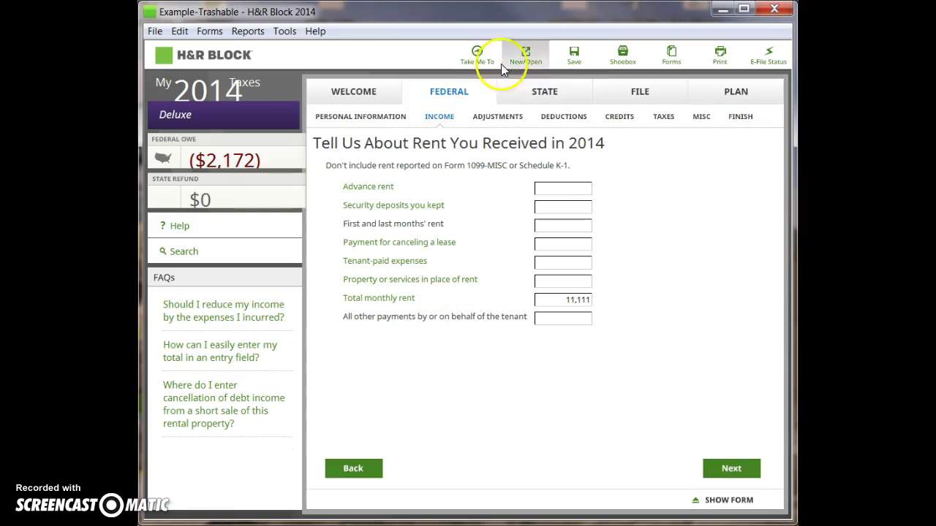
# Jump to Condo 2's Rental Income page and select its 22,222 total monthly rent.
pyautogui.click(488, 59)
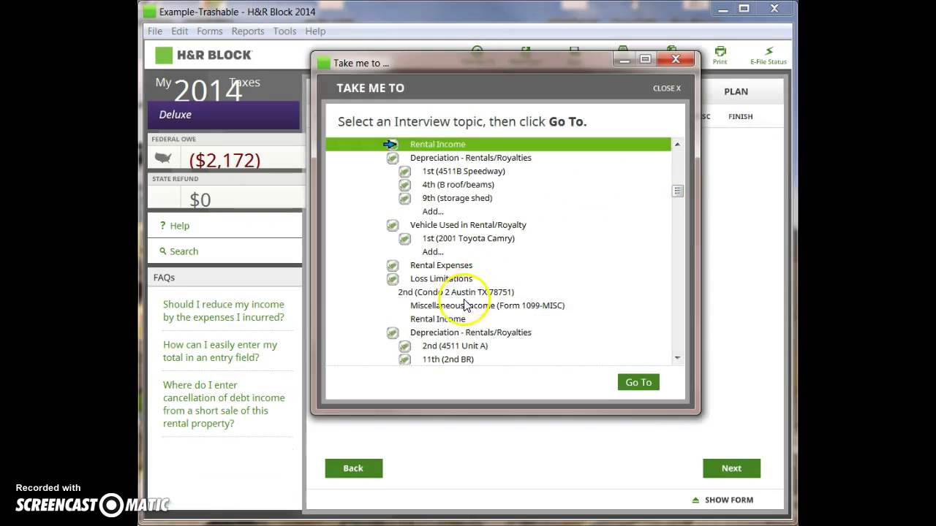
pyautogui.click(442, 320)
pyautogui.click(640, 383)
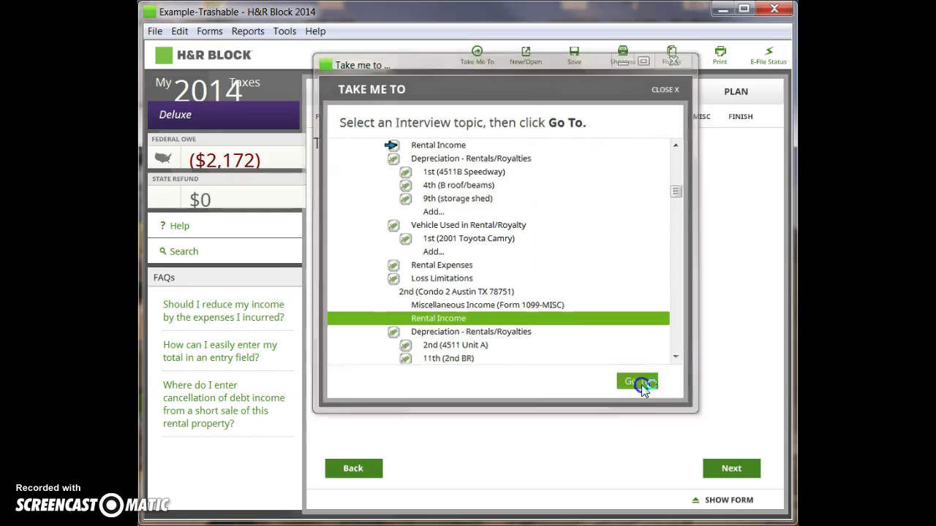
pyautogui.click(564, 299)
# Review the 'condo 2 rent' itemized list (22,000 plus 222), then cancel and hide the form.
pyautogui.rightClick(559, 300)
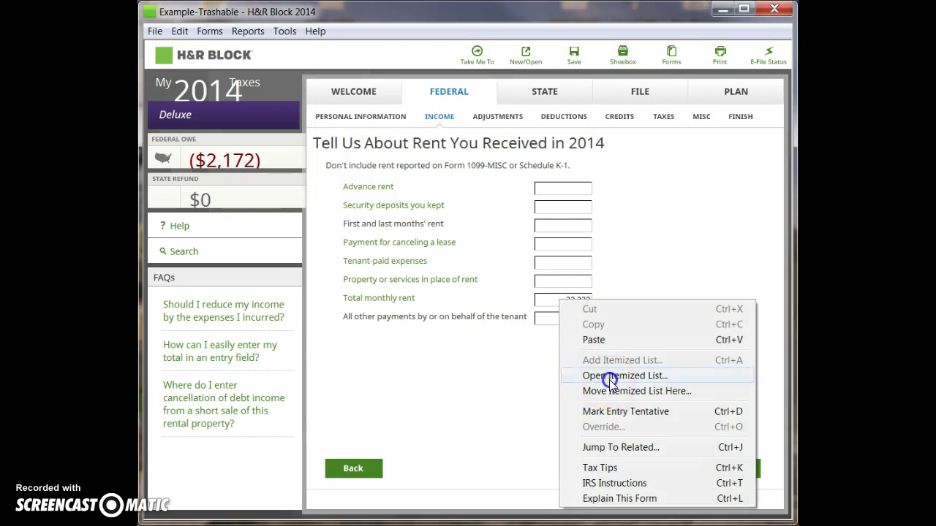
pyautogui.click(609, 380)
pyautogui.click(487, 274)
pyautogui.click(488, 273)
pyautogui.click(488, 274)
pyautogui.click(488, 273)
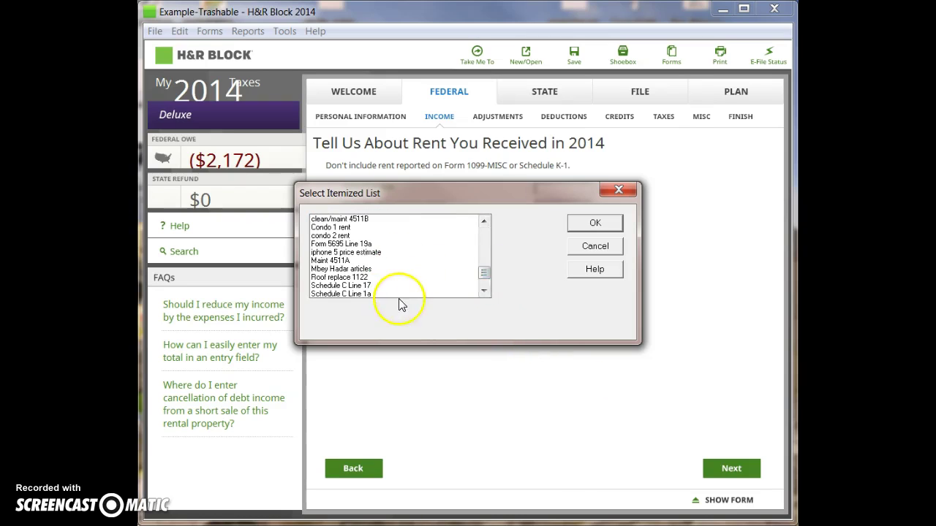
pyautogui.click(484, 291)
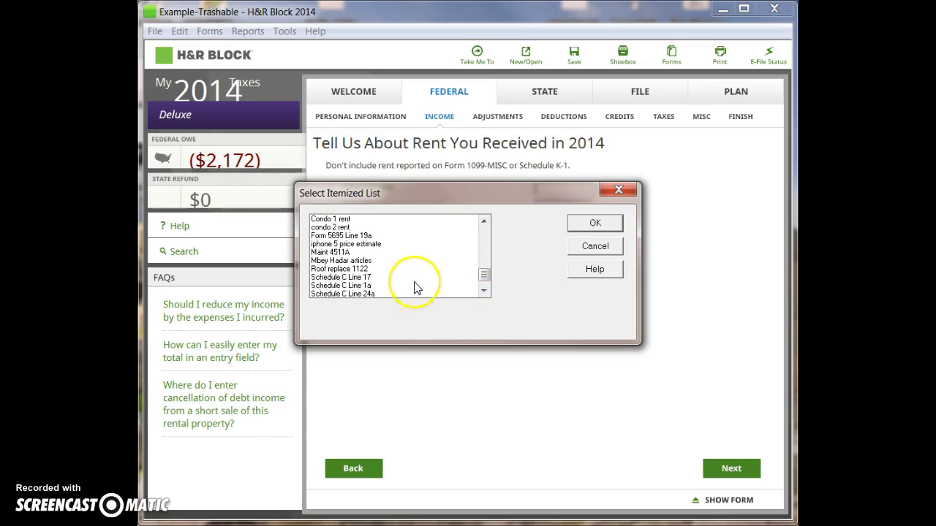
pyautogui.click(387, 228)
pyautogui.click(594, 223)
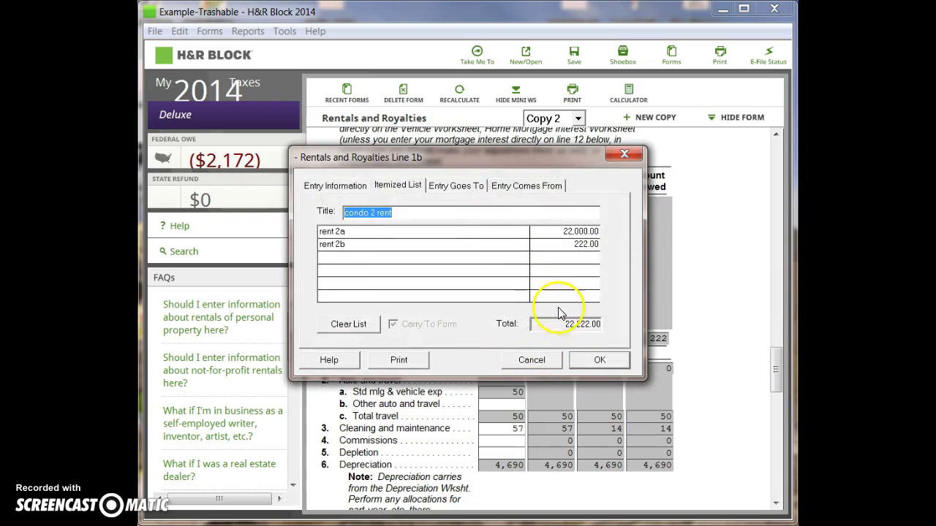
pyautogui.click(538, 359)
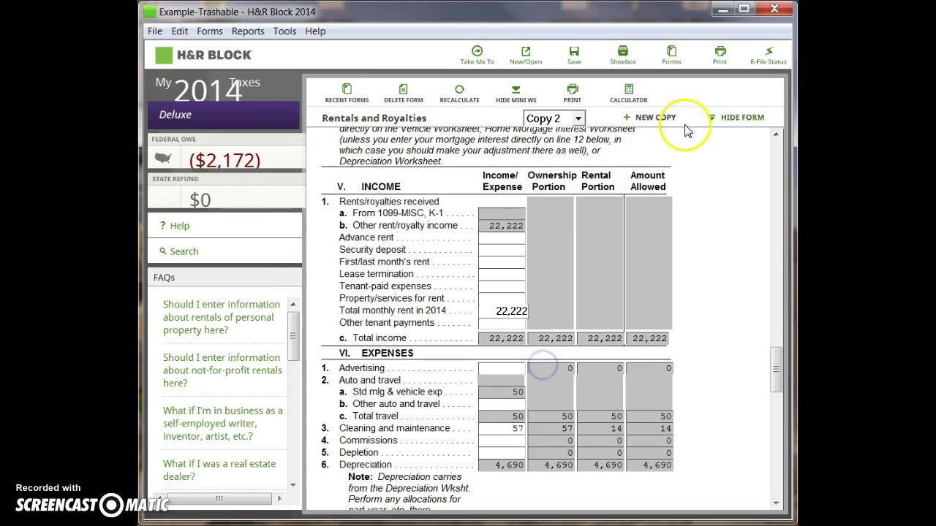
pyautogui.click(728, 117)
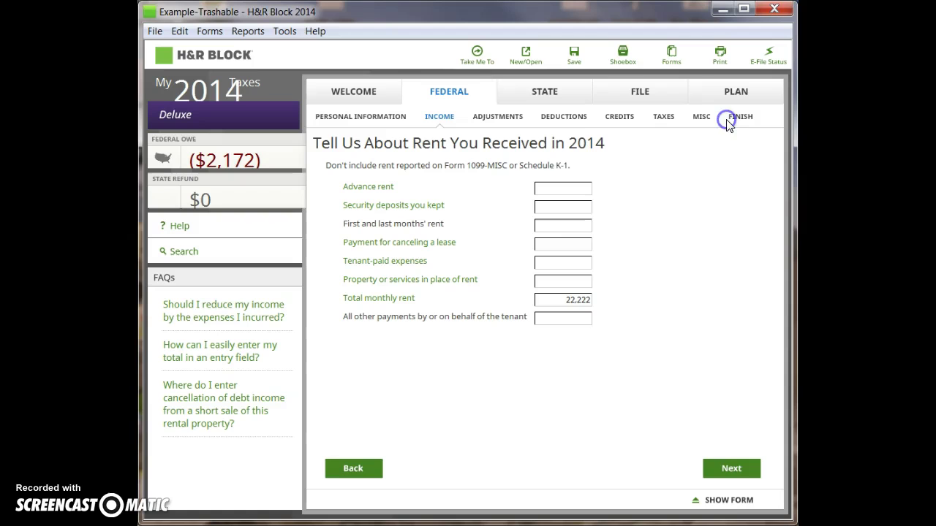
# Delete Condo 1 from the Rentals and Royalties summary, leaving only Condo 2.
pyautogui.click(478, 58)
pyautogui.click(676, 145)
pyautogui.click(675, 144)
pyautogui.click(676, 144)
pyautogui.click(676, 144)
pyautogui.click(675, 145)
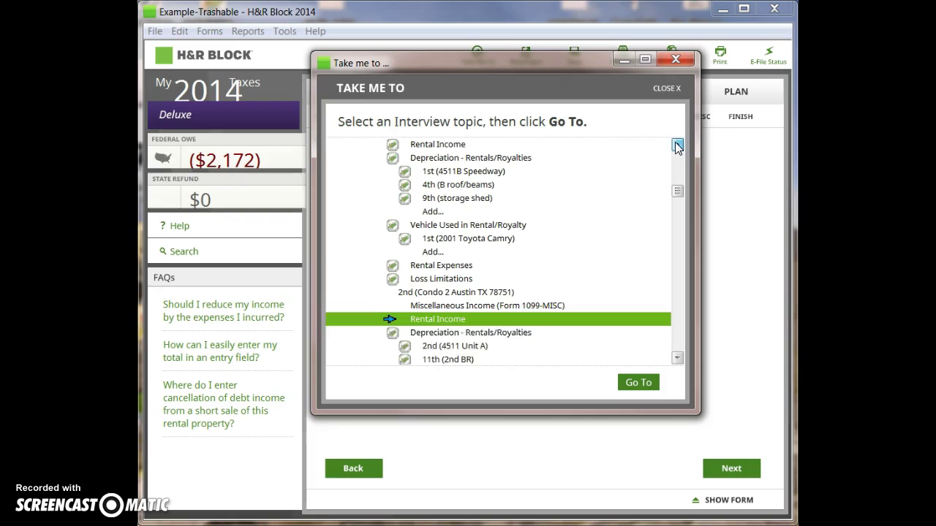
pyautogui.click(676, 144)
pyautogui.click(675, 145)
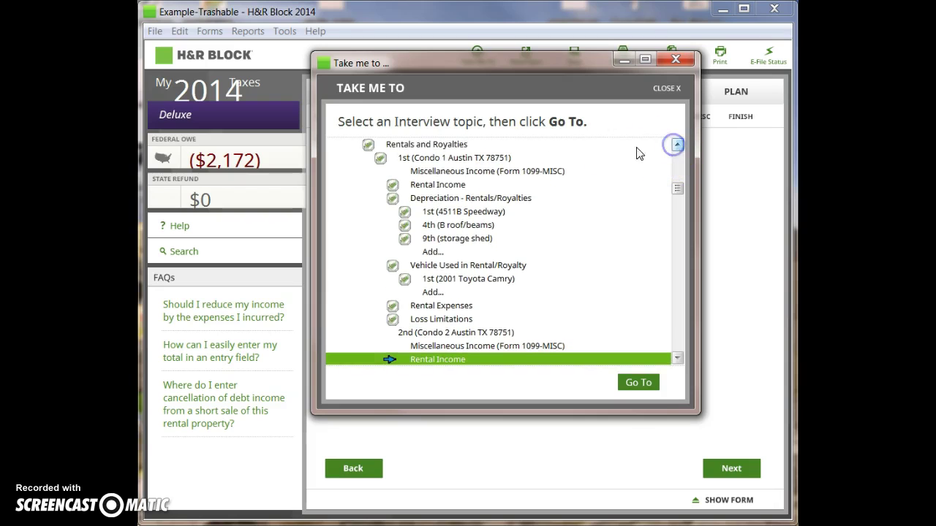
pyautogui.click(521, 144)
pyautogui.click(637, 381)
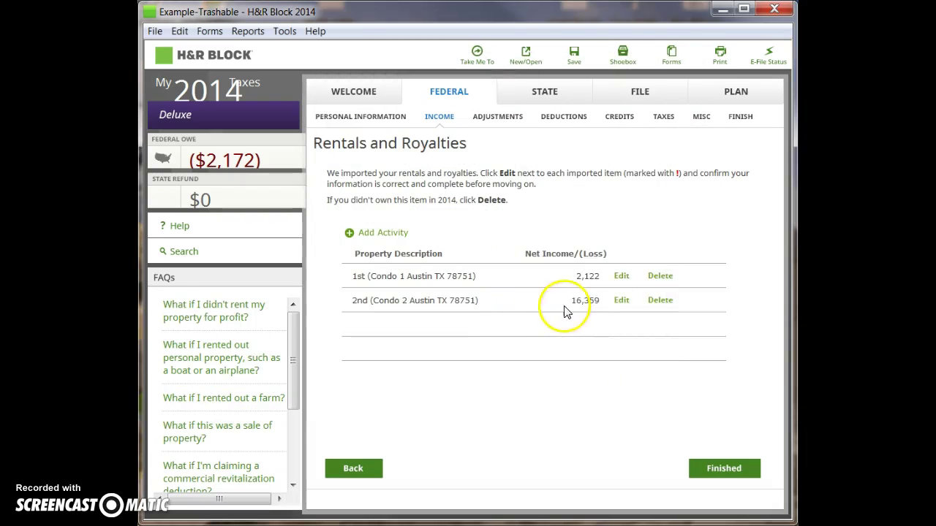
pyautogui.click(662, 277)
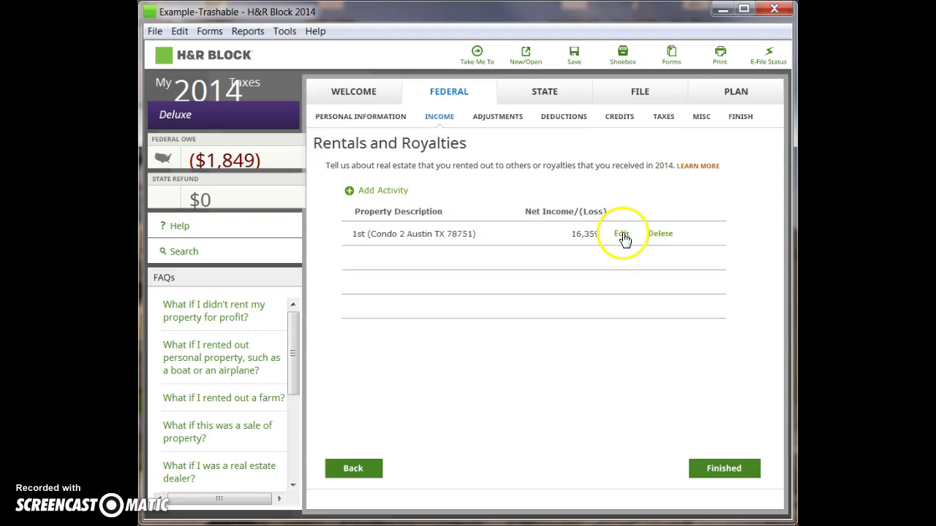
# Return to Condo 2's Rental Income page and select the 22,222 total monthly rent.
pyautogui.click(477, 52)
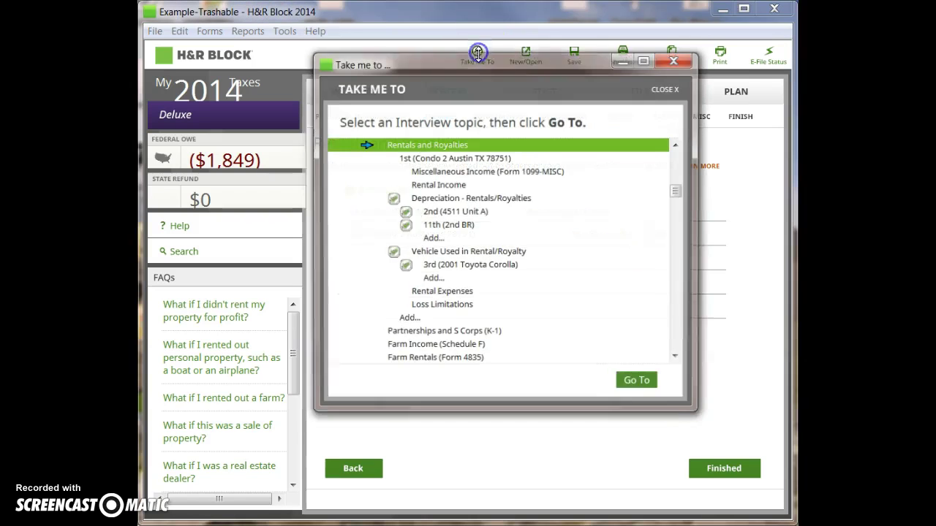
pyautogui.click(437, 185)
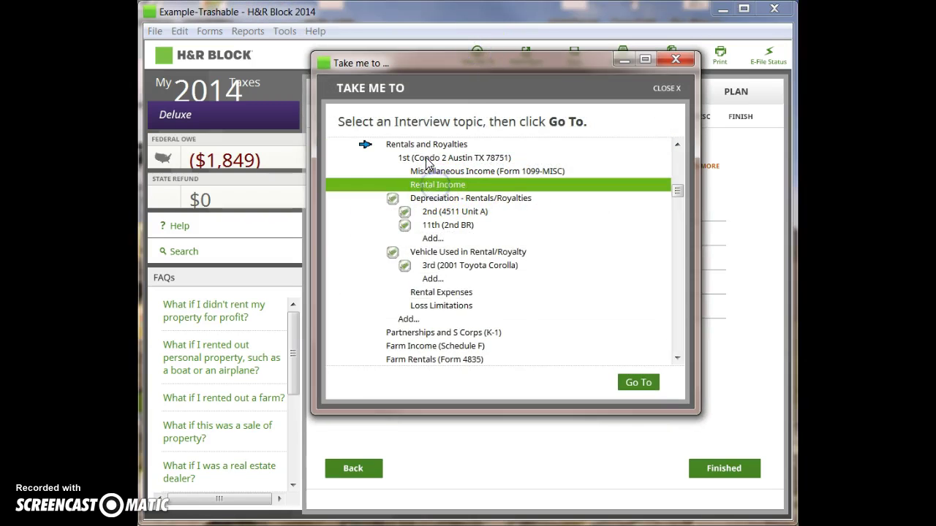
pyautogui.click(638, 384)
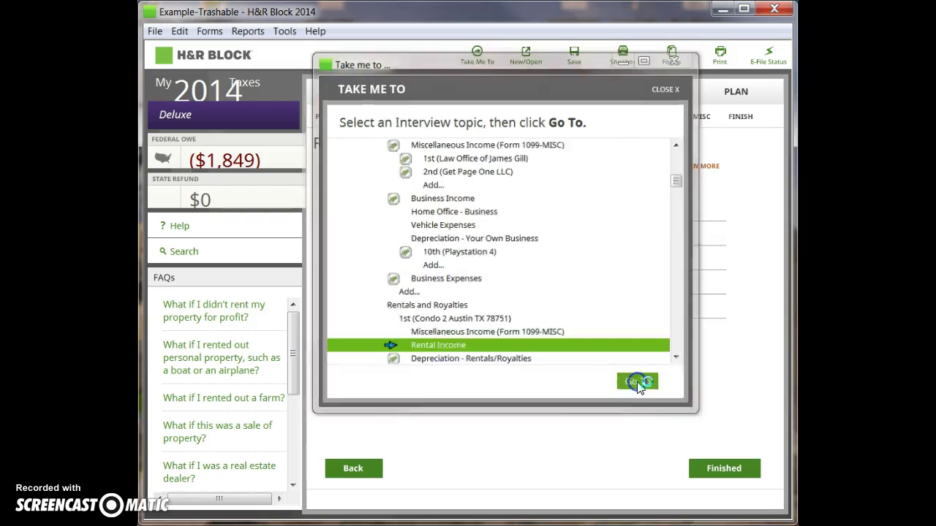
pyautogui.click(571, 300)
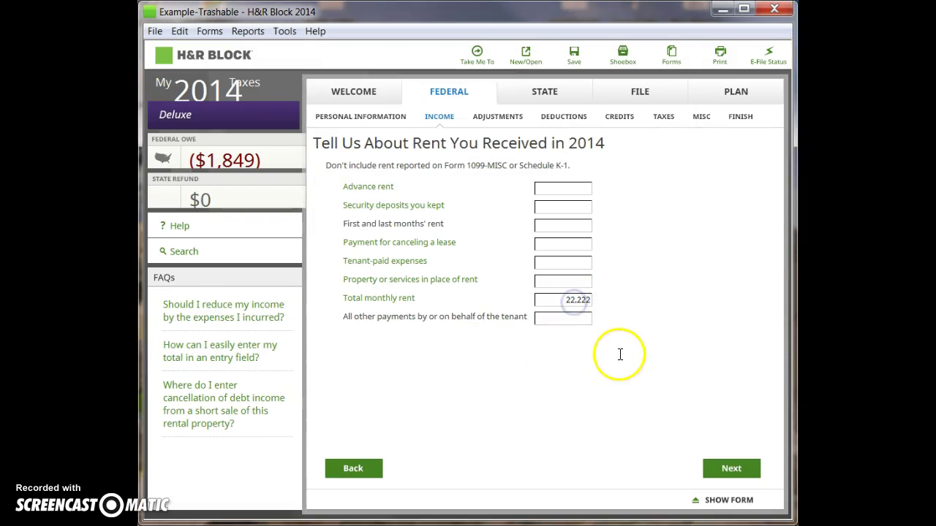
# Open the saved itemized lists for the rent amount and choose 'condo 2 rent'.
pyautogui.rightClick(578, 300)
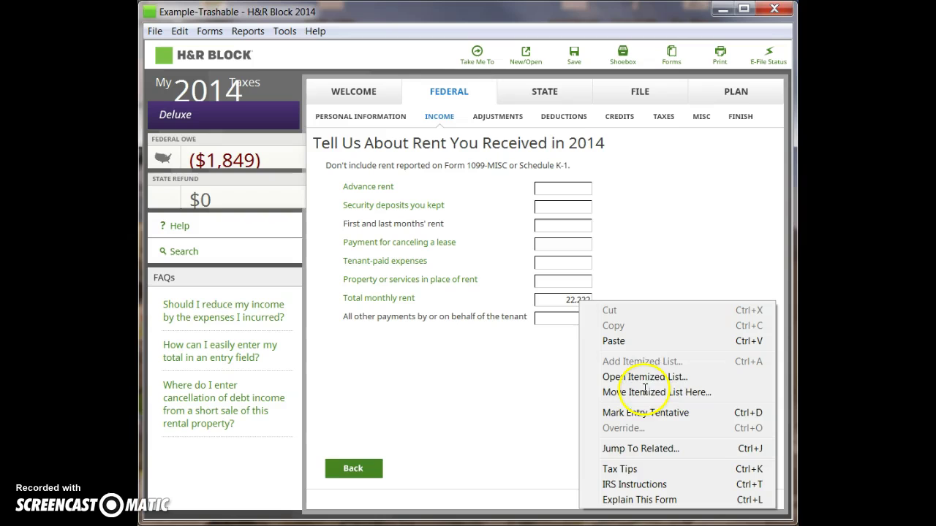
pyautogui.click(652, 378)
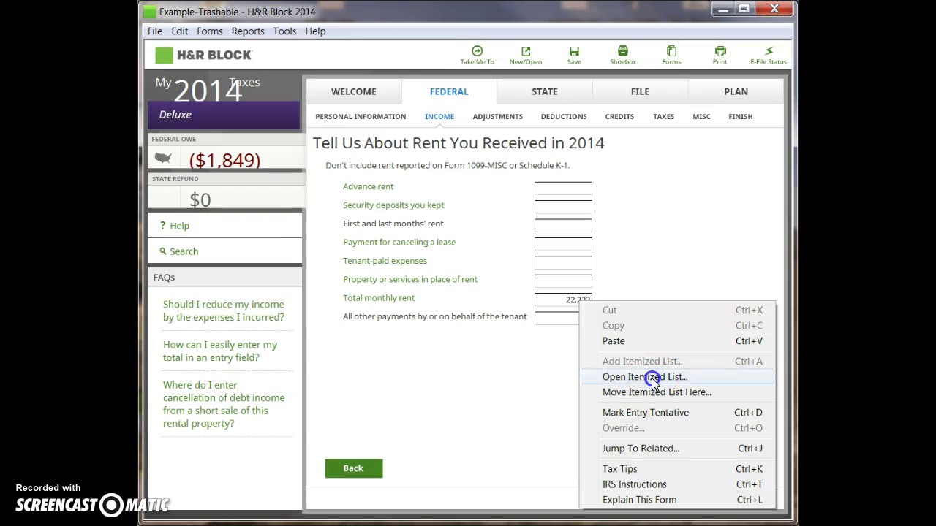
pyautogui.moveTo(485, 234); pyautogui.dragTo(484, 266)
pyautogui.click(331, 269)
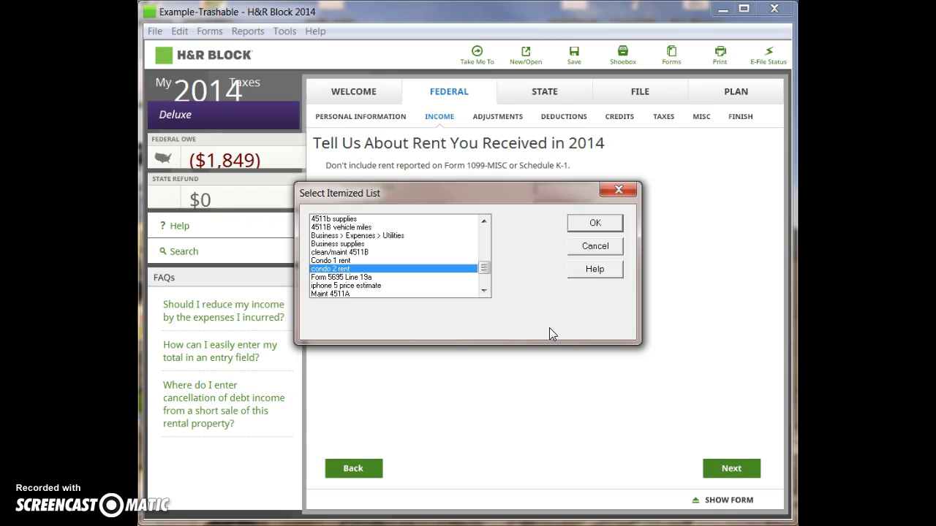
# Open the 'condo 2 rent' list, find it empty with a 0.00 total, and cancel.
pyautogui.click(597, 225)
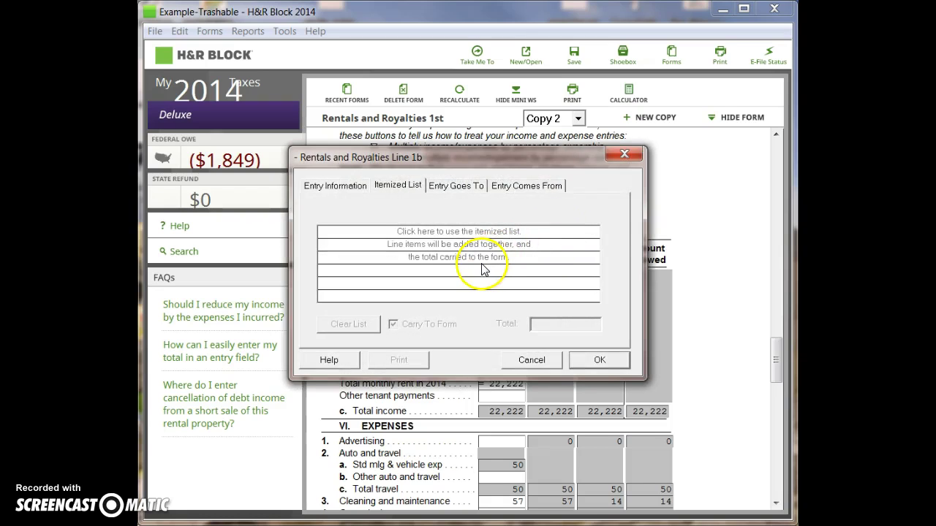
pyautogui.click(477, 233)
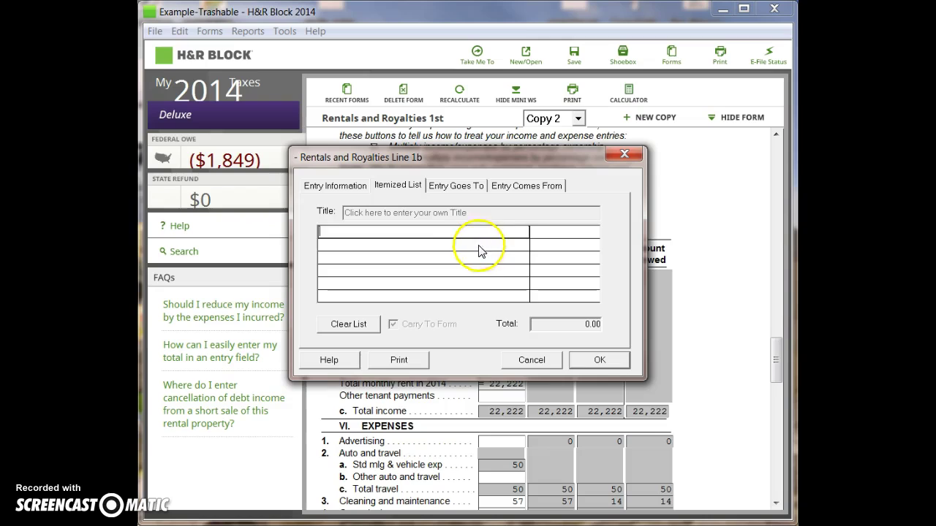
pyautogui.click(481, 257)
pyautogui.click(542, 360)
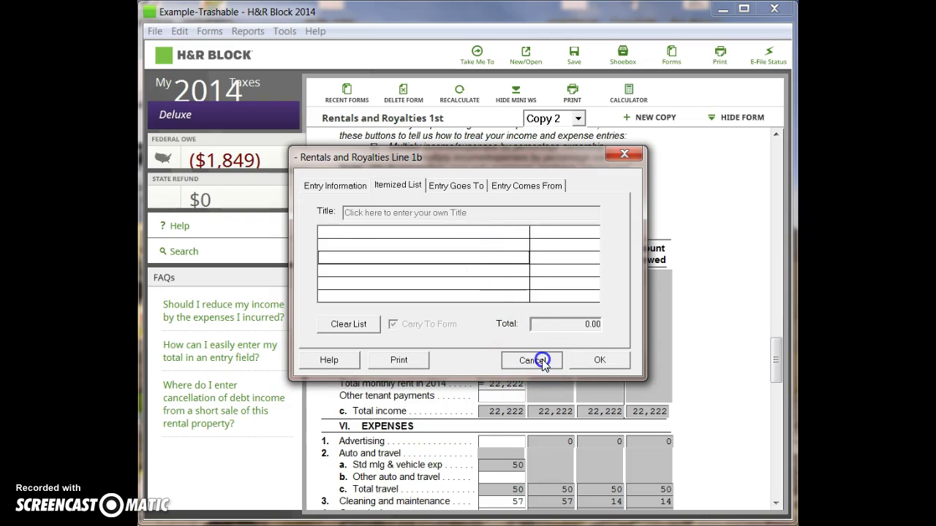